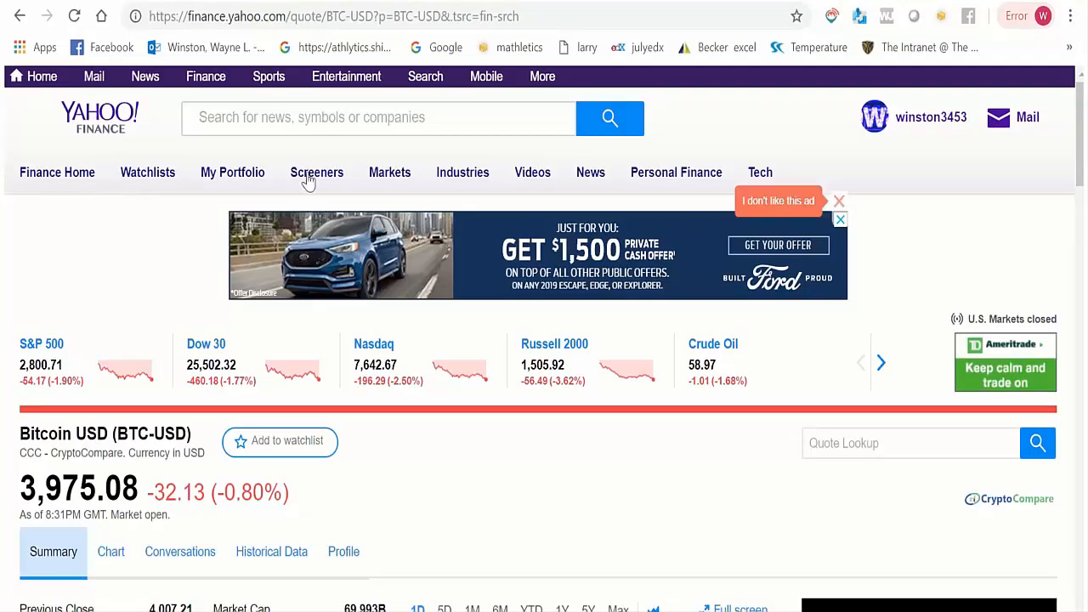
click(296, 117)
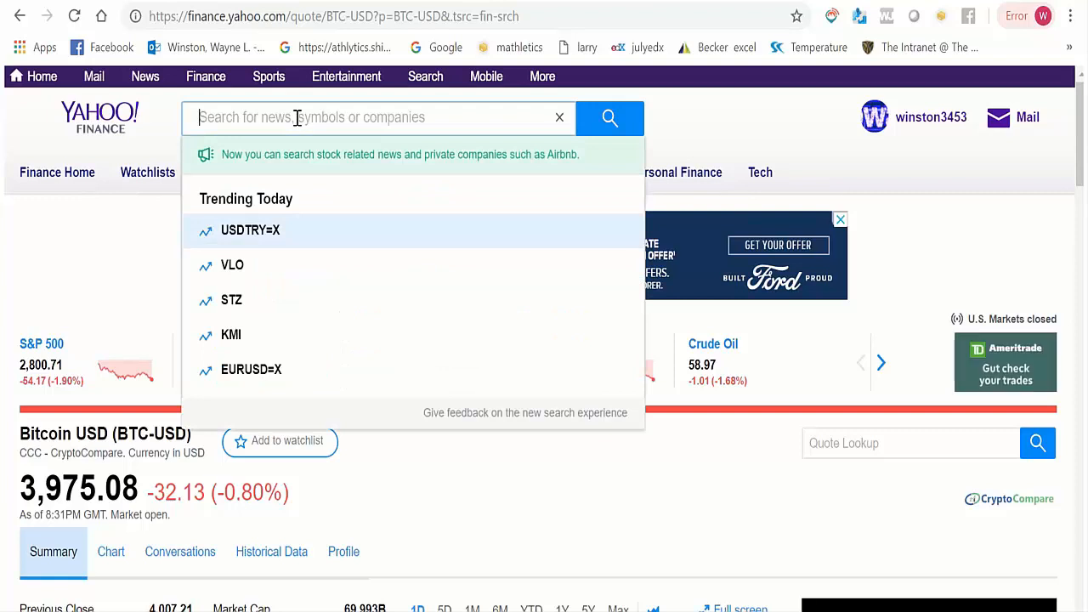
text(bitcoi)
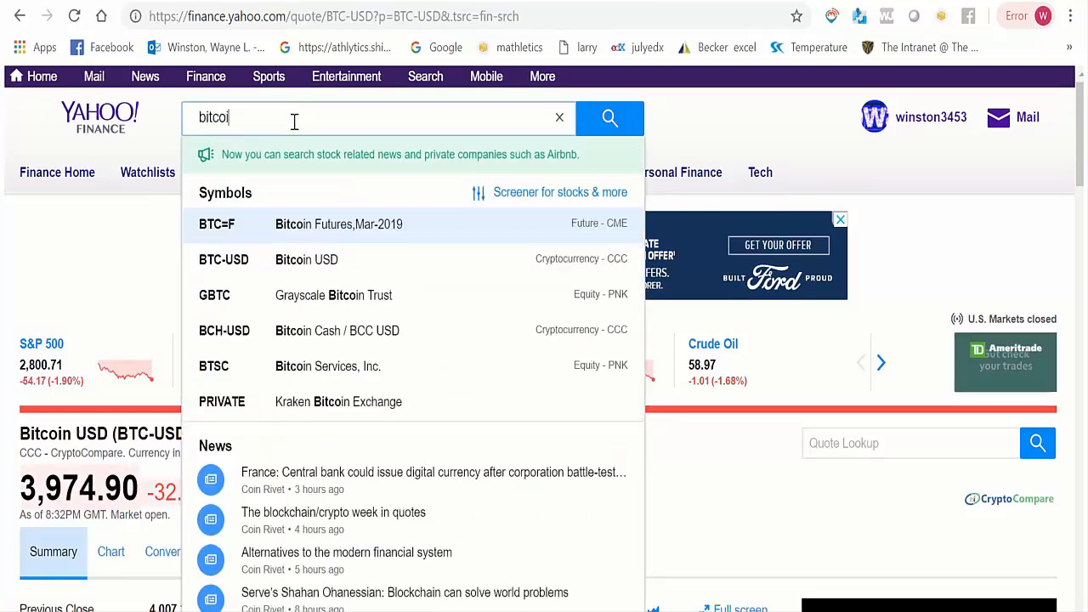
key(Return)
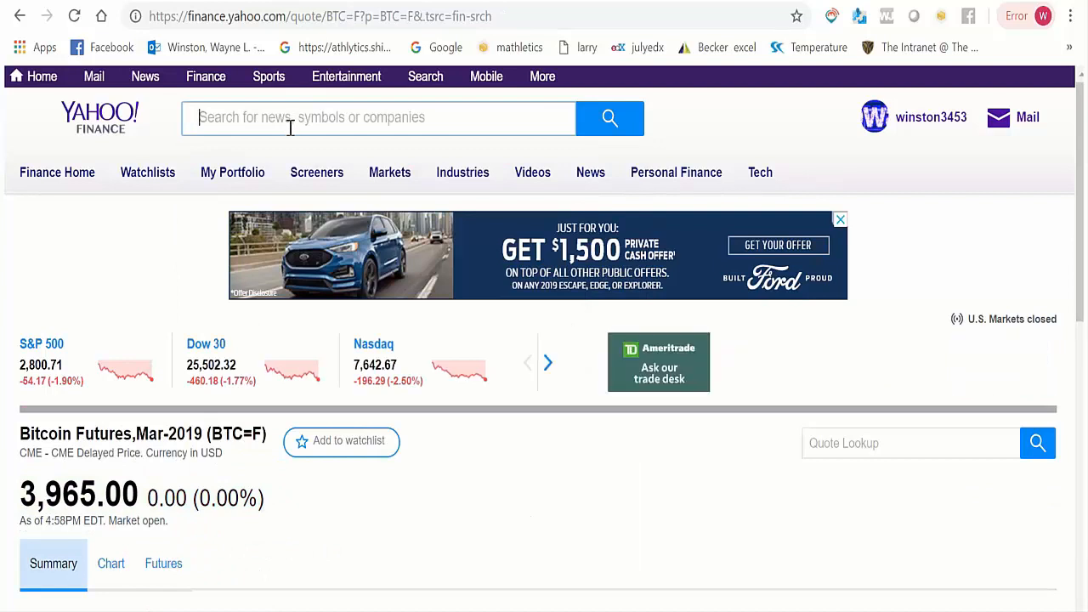
Search Yahoo Finance for "bit" and open the Bitcoin USD (BTC-USD) quote page
click(290, 127)
text(bi)
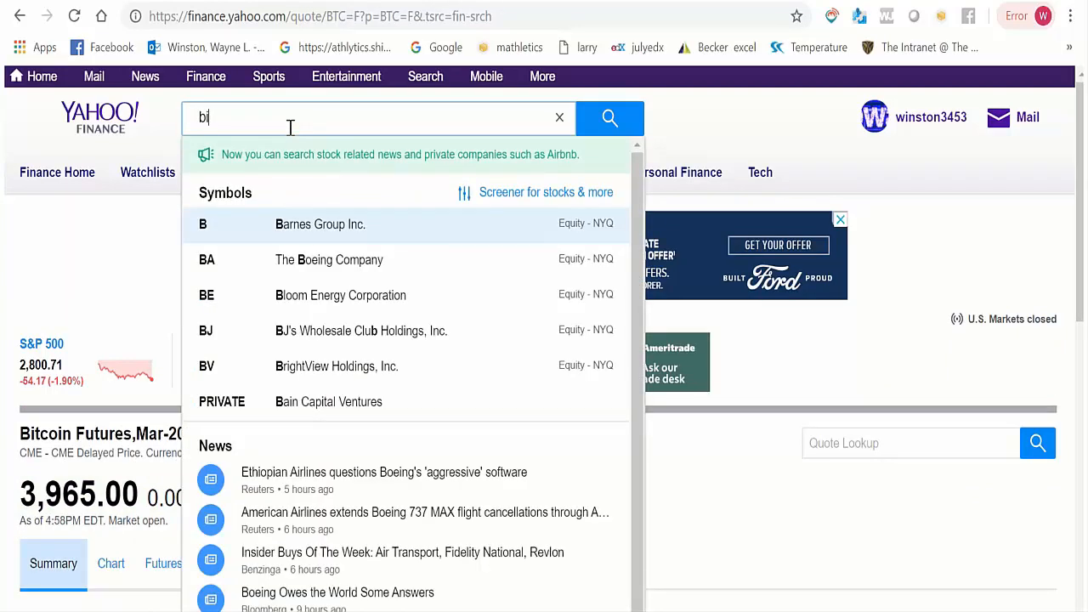
text(t)
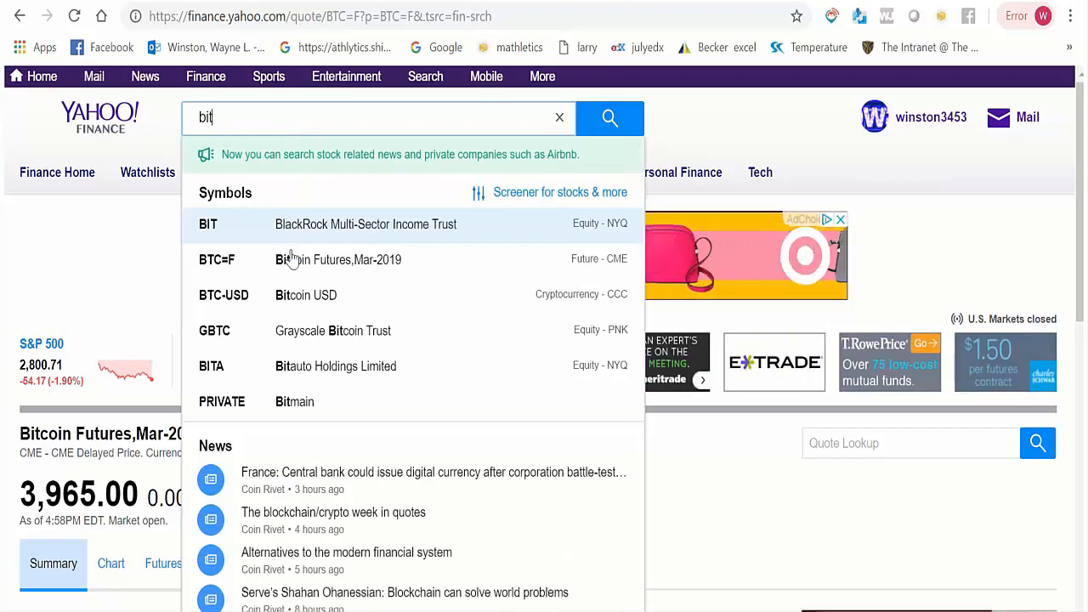
click(298, 295)
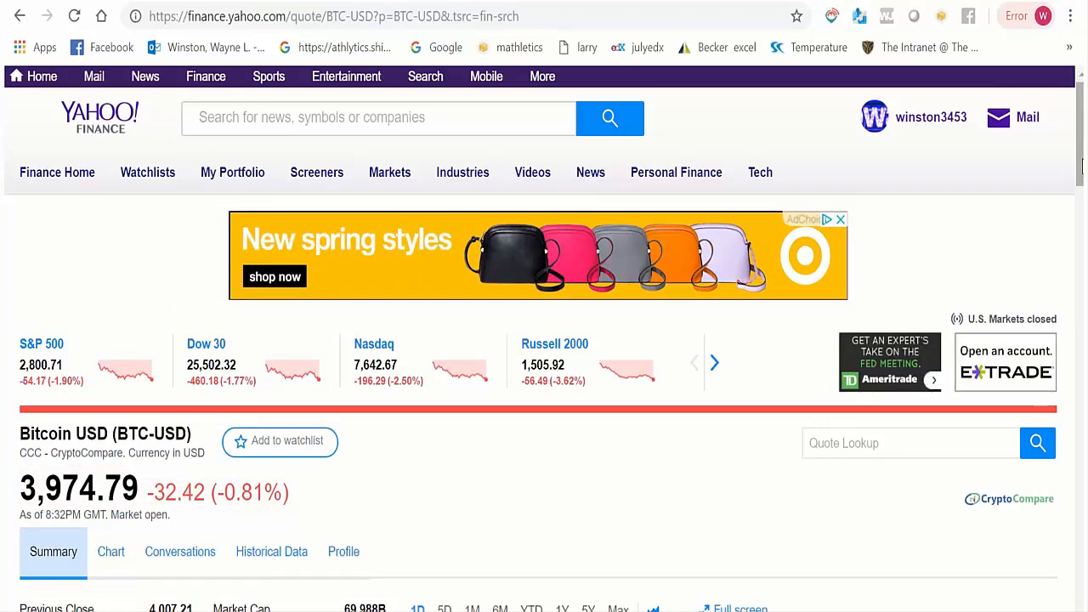
Open the historical data page for Bitcoin USD and copy its web address
drag(1080, 165, 1079, 190)
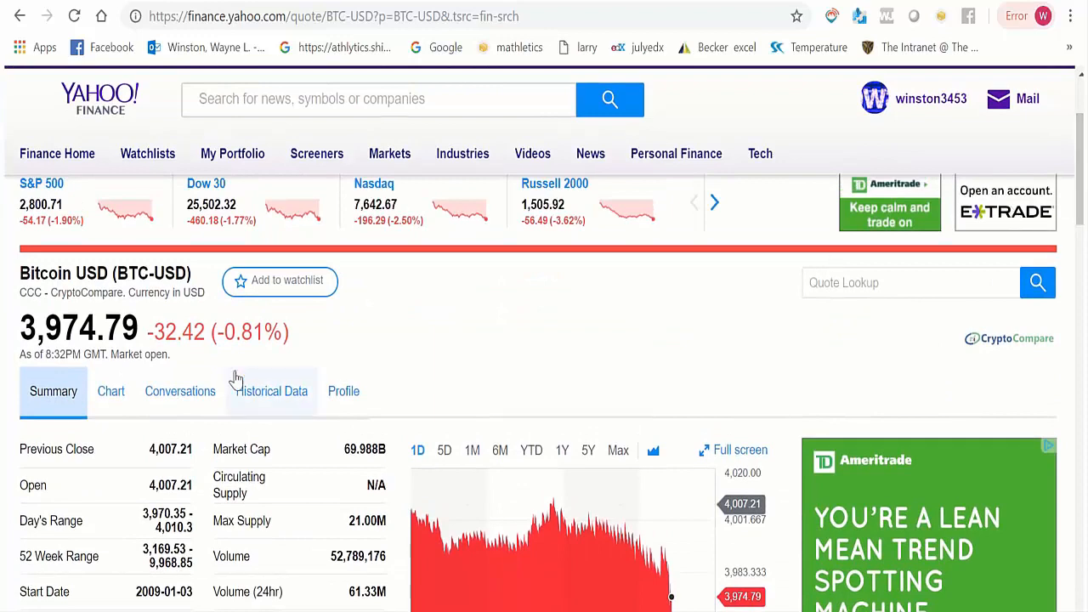
click(269, 390)
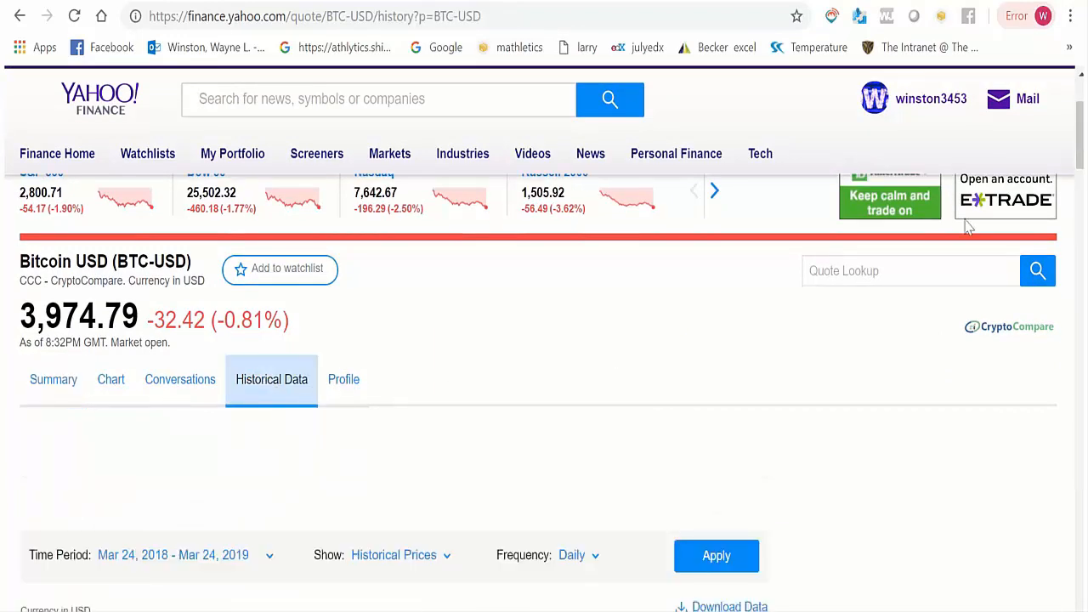
drag(1079, 129, 1045, 224)
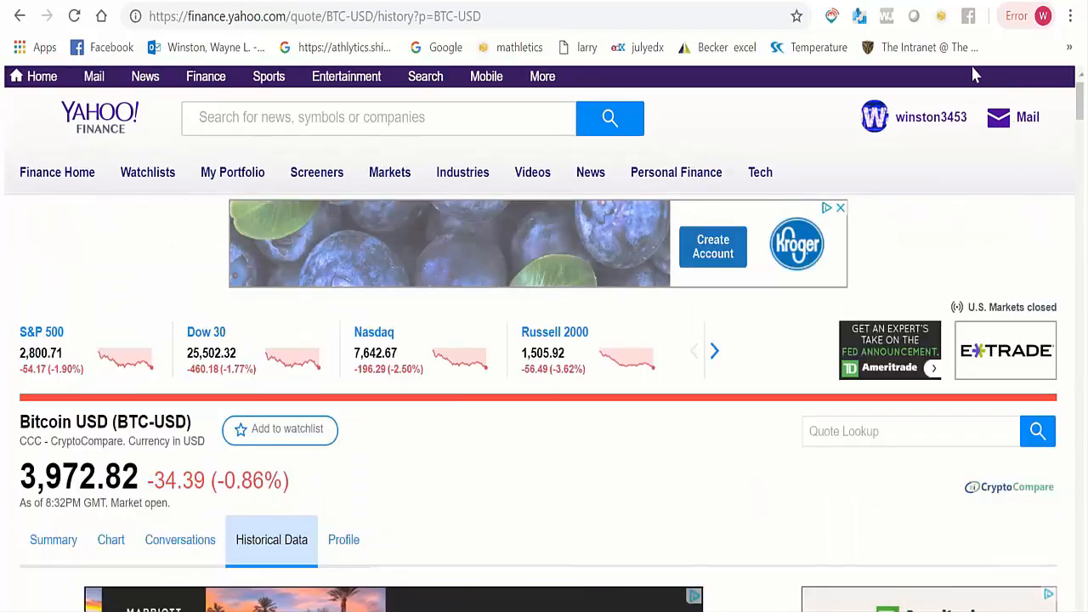
click(478, 17)
key(ctrl+c)
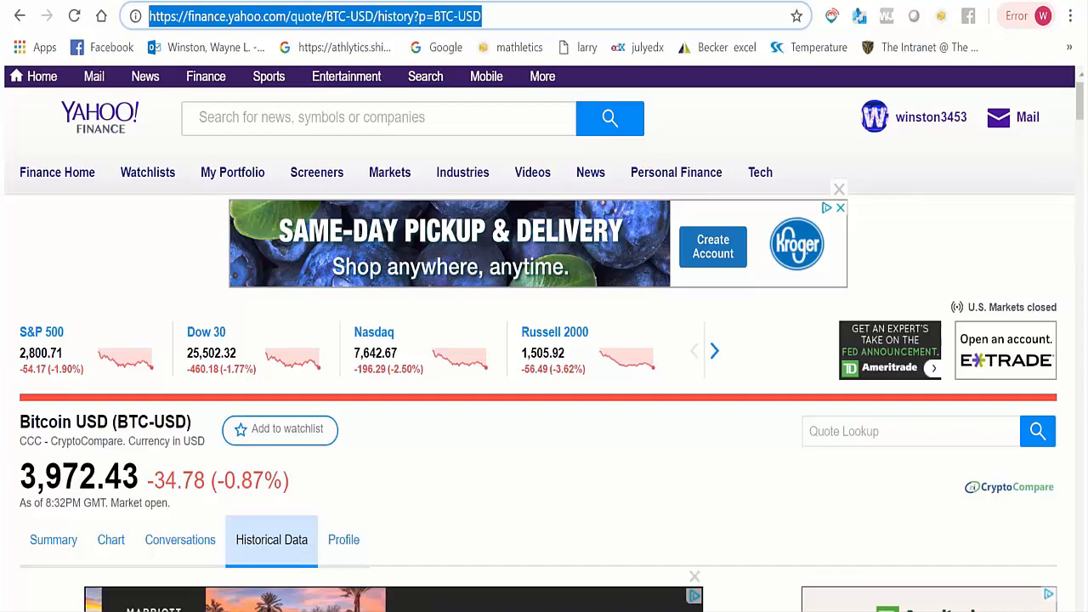
Switch to Excel, get data from the web using the copied BTC-USD history URL, and open Table 2 for transformation in Power Query Editor
key(alt+Tab)
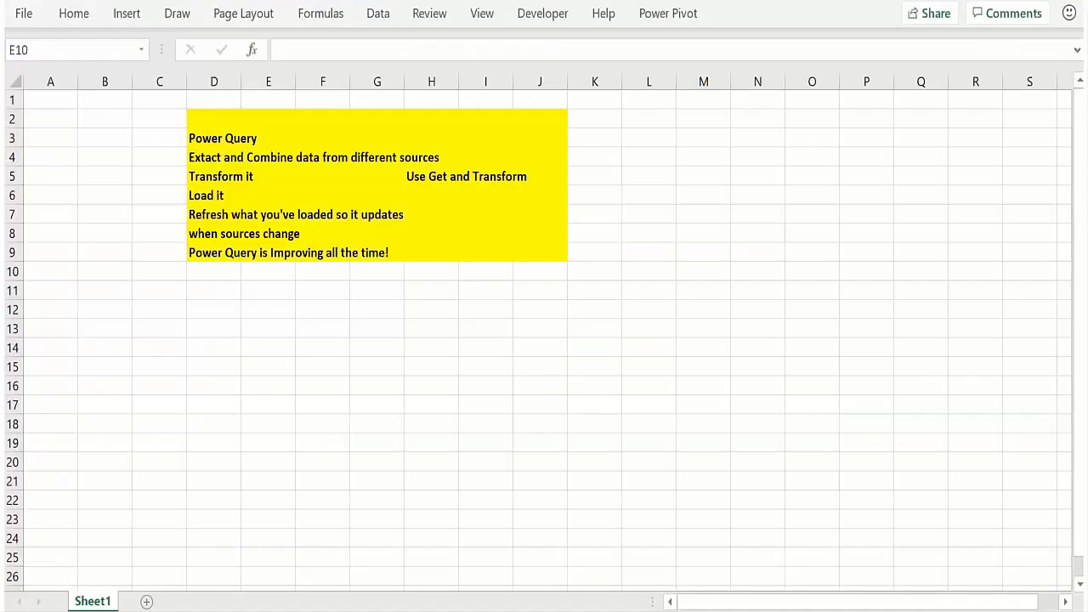
click(378, 15)
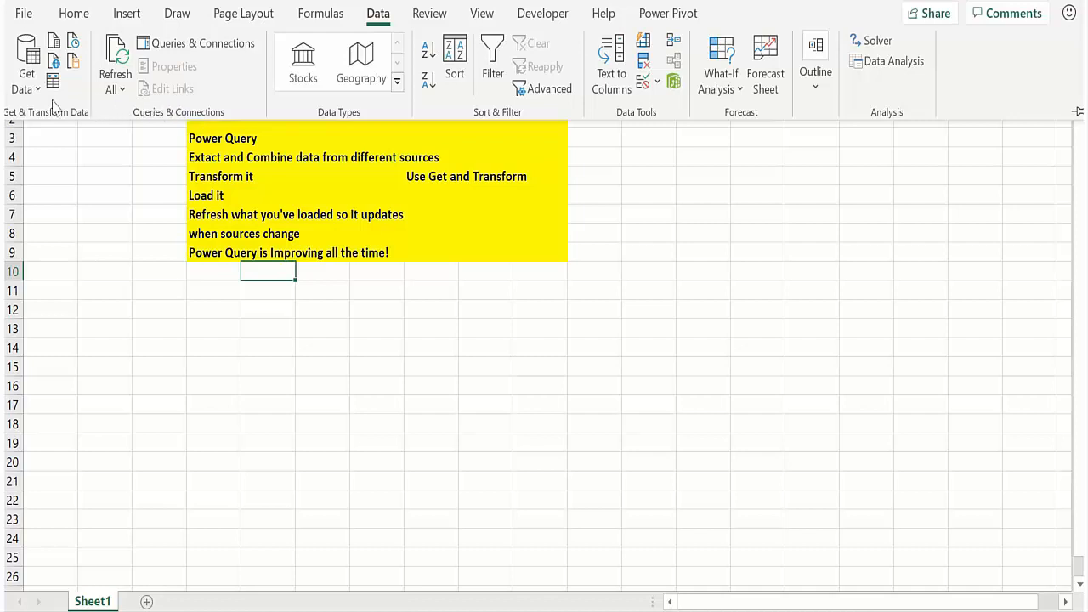
click(29, 78)
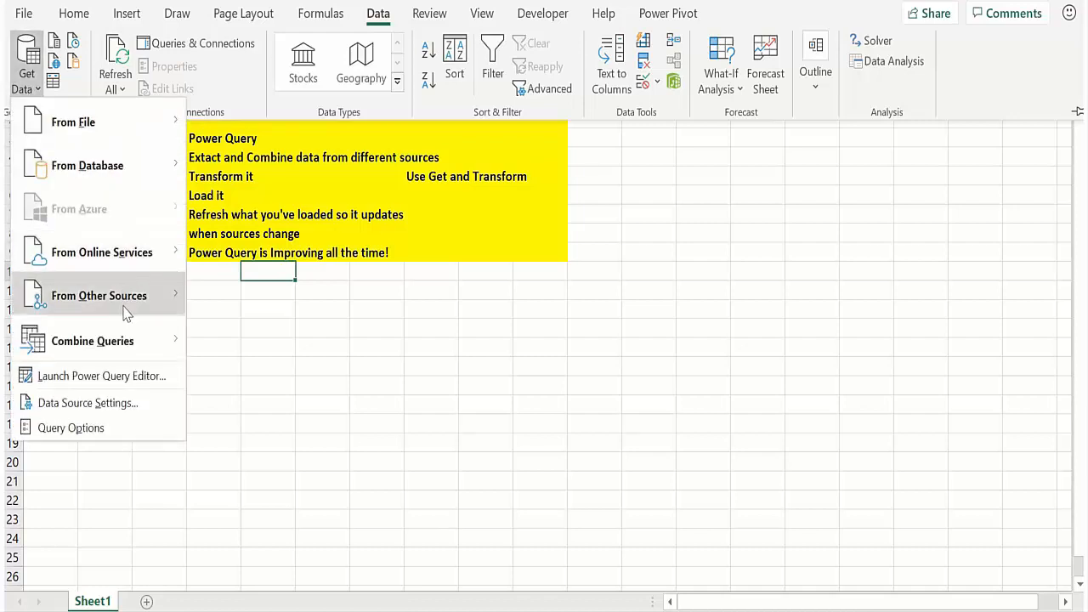
mouse_move(125, 315)
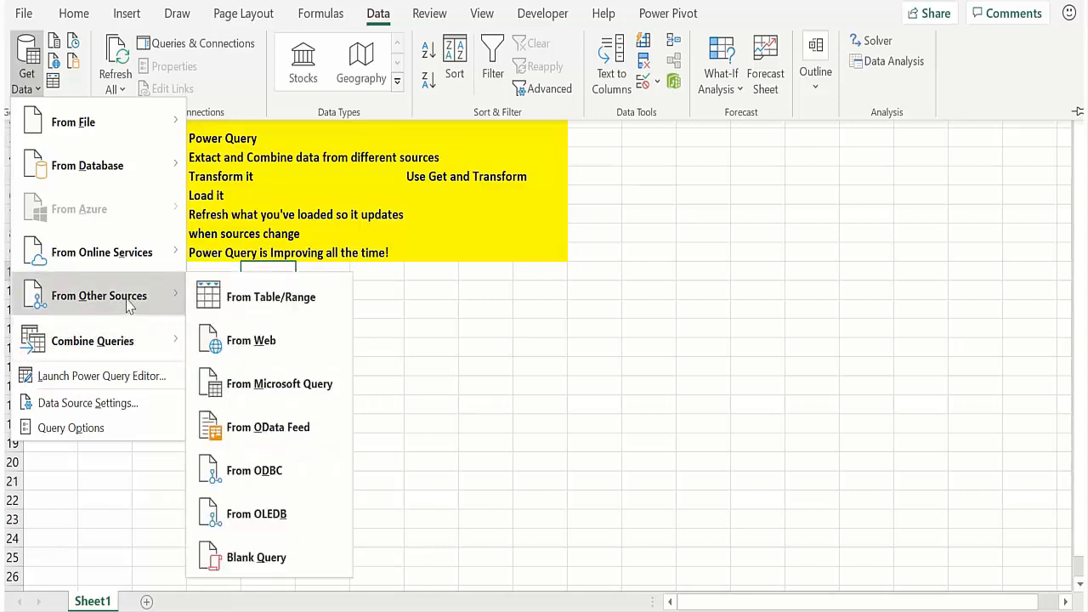
click(246, 340)
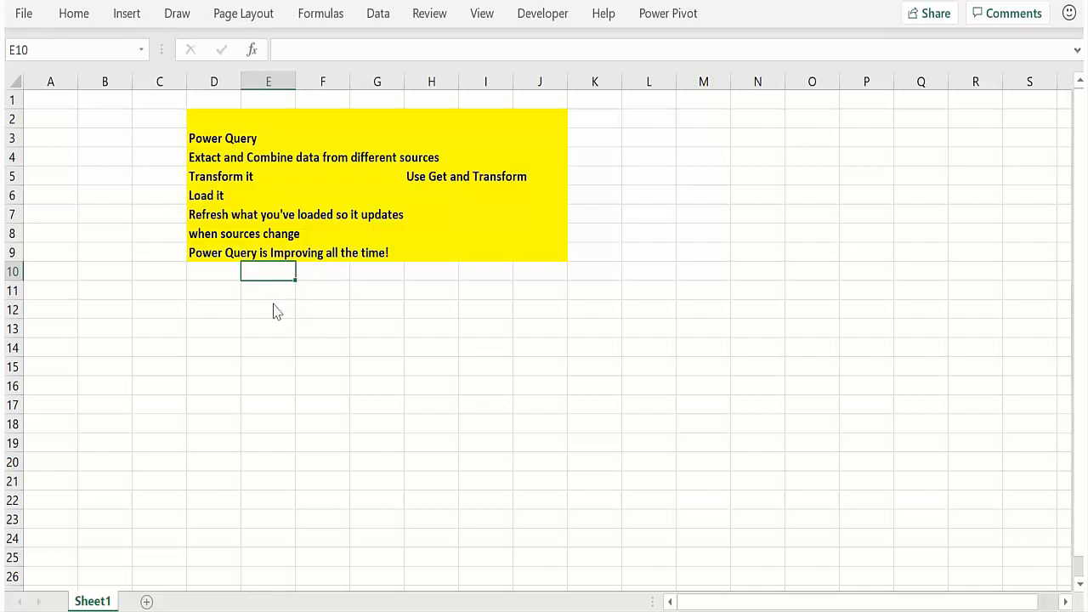
key(ctrl+v)
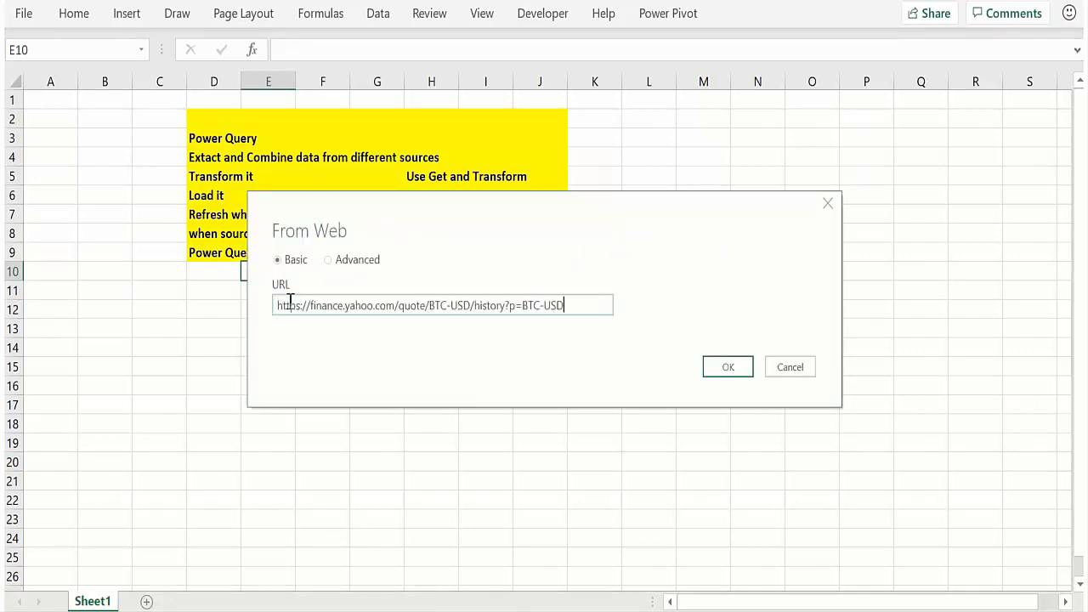
click(722, 367)
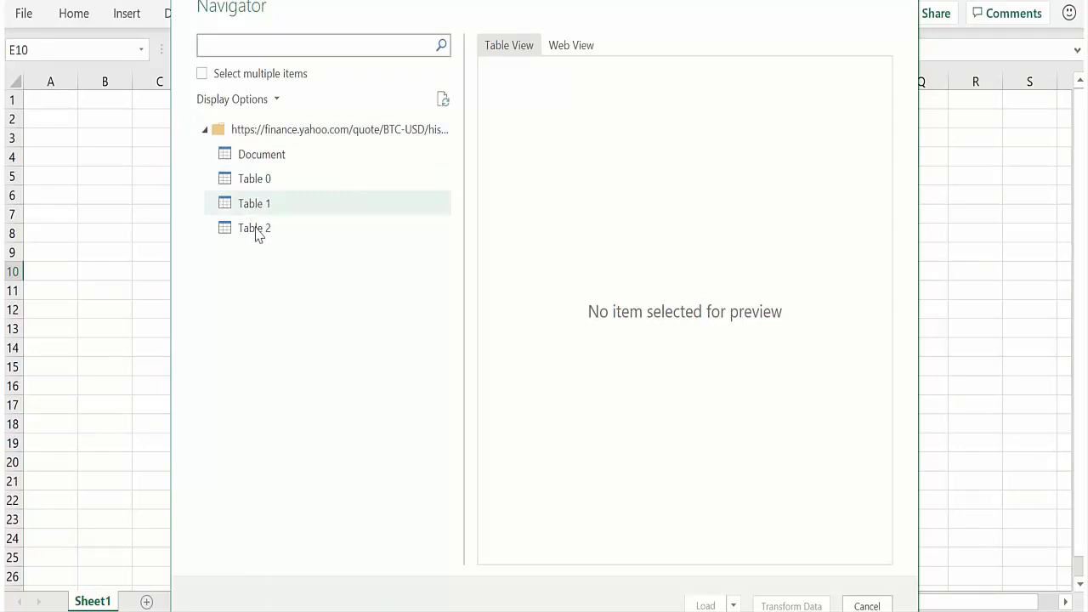
click(257, 230)
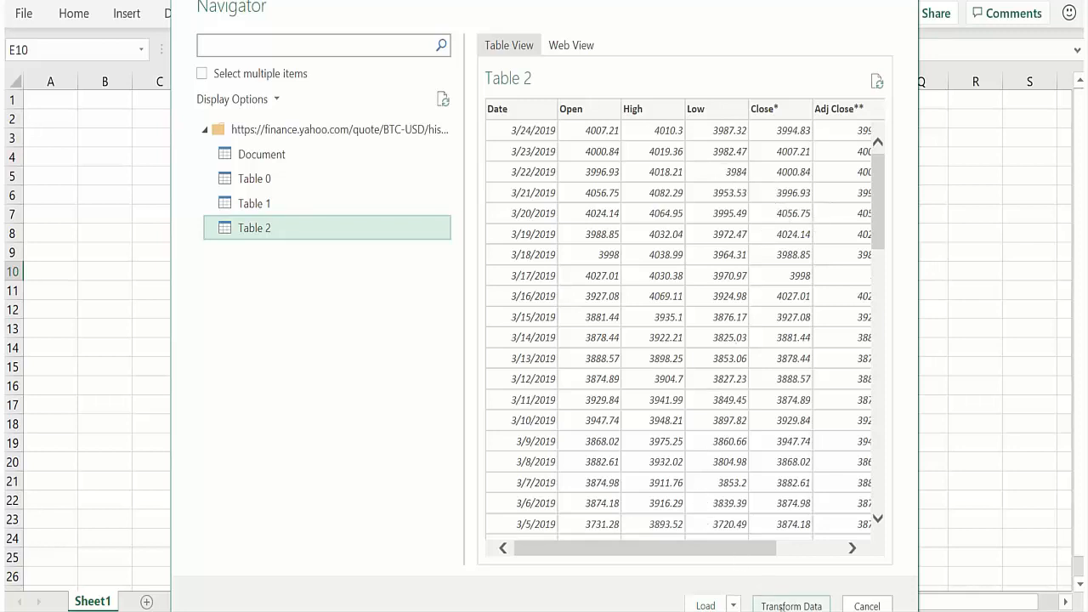
click(791, 606)
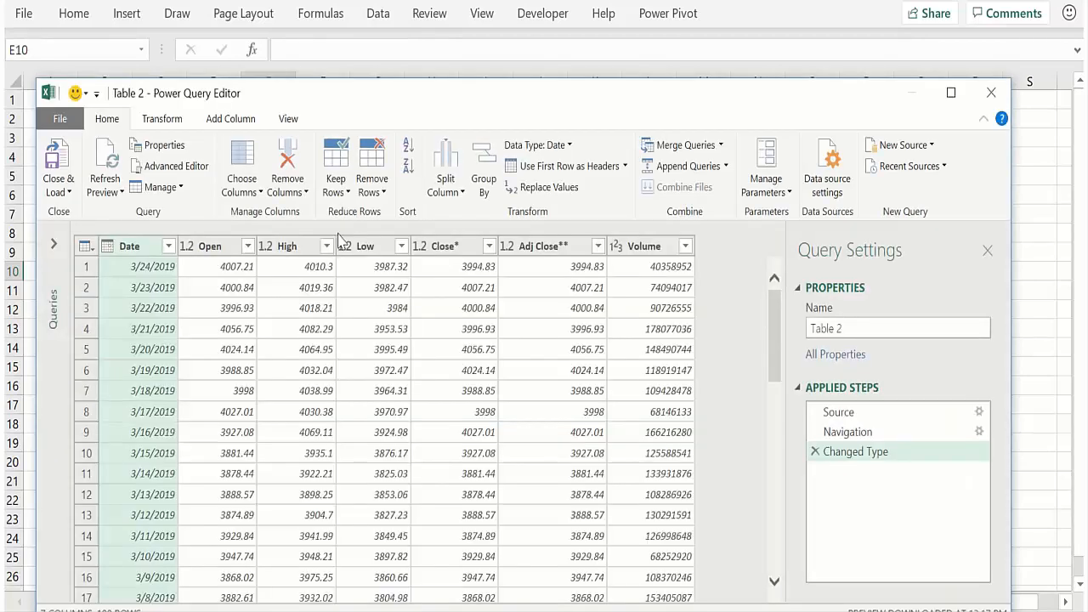
Remove the Open, High, Low and Adj Close** columns from the Table 2 query
click(226, 252)
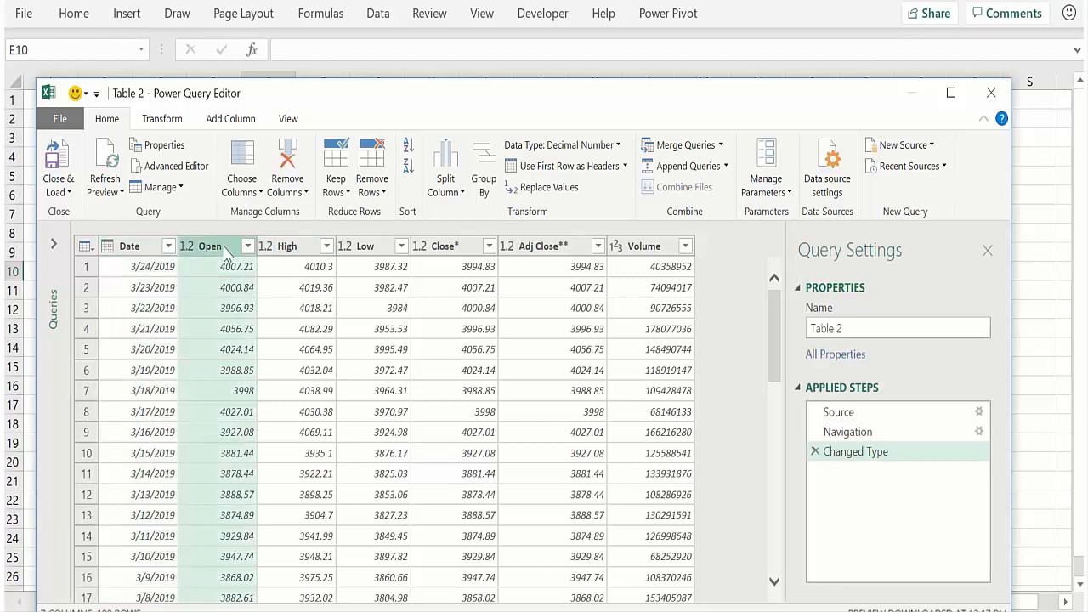
shift+click(364, 255)
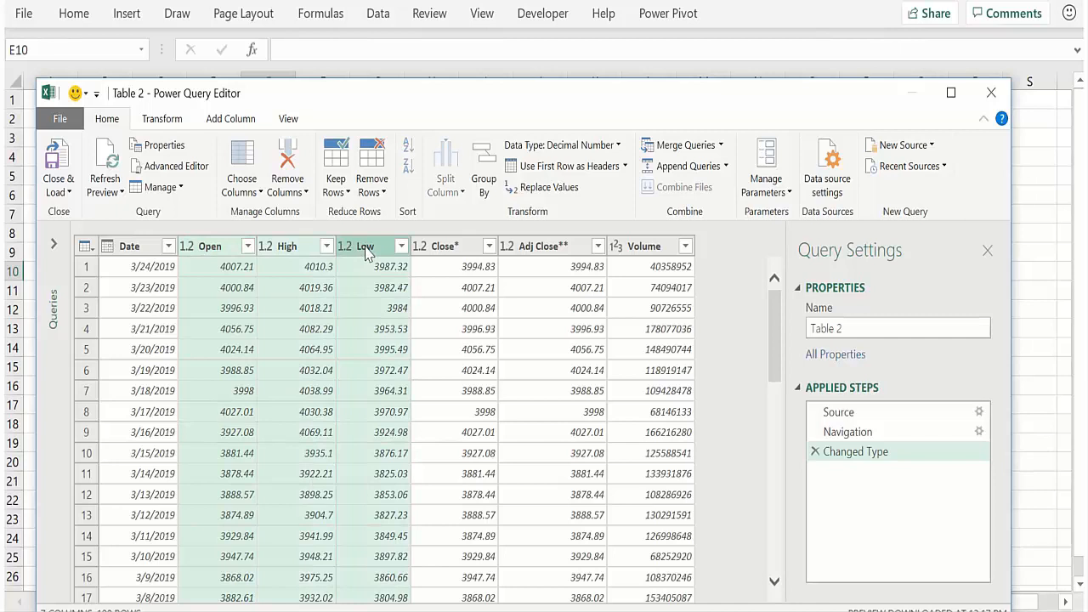
right_click(366, 253)
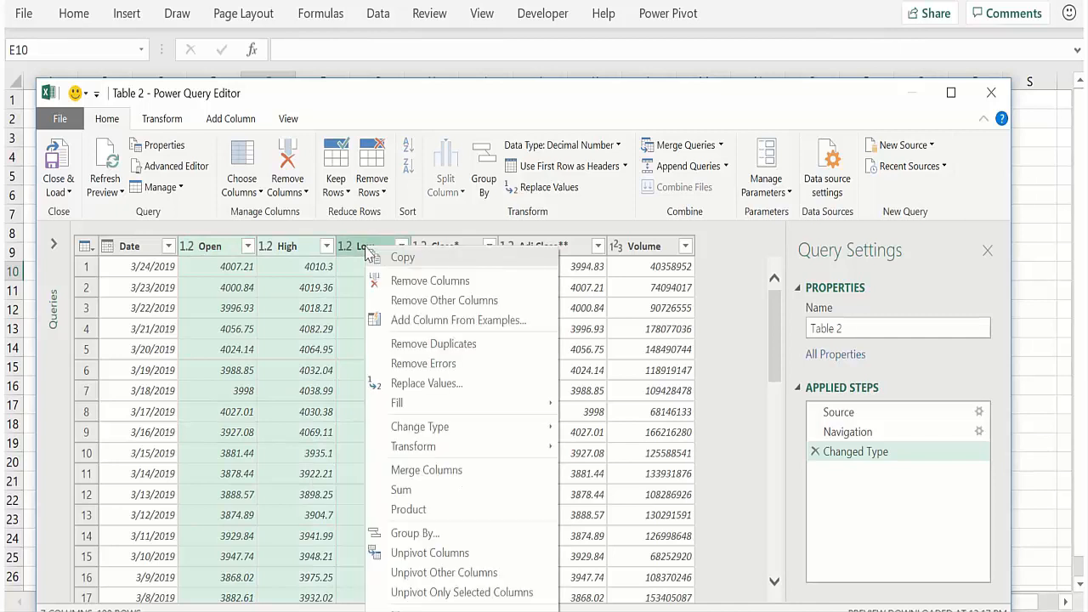
click(396, 281)
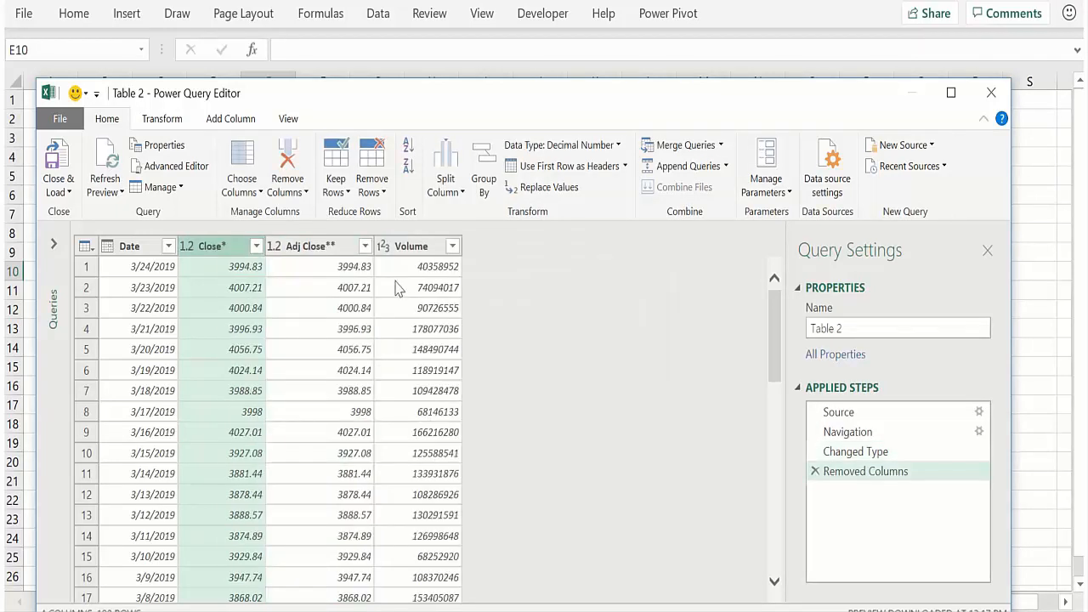
click(345, 250)
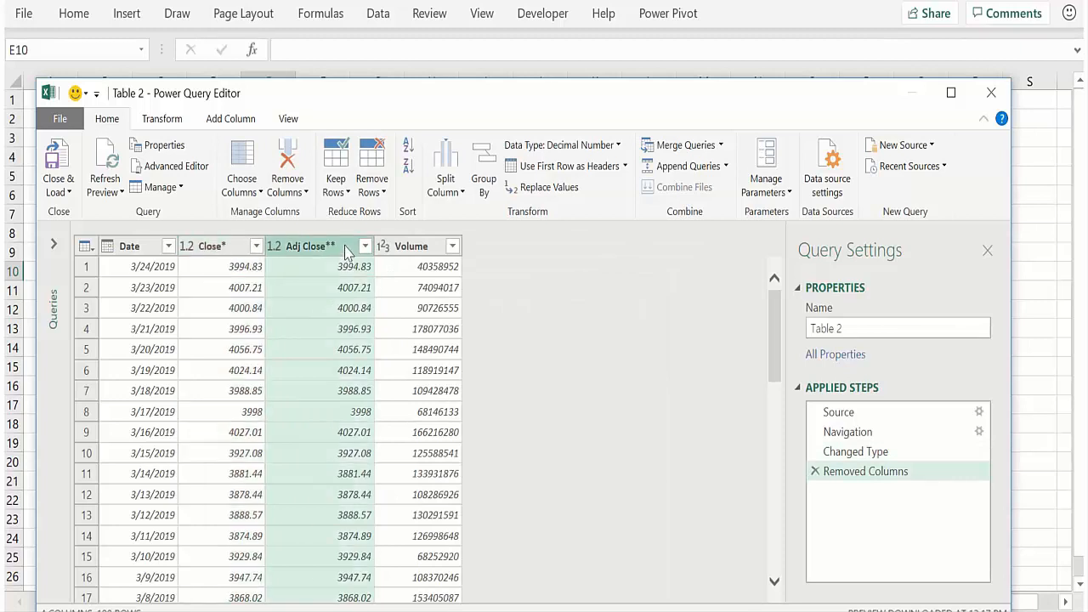
right_click(346, 251)
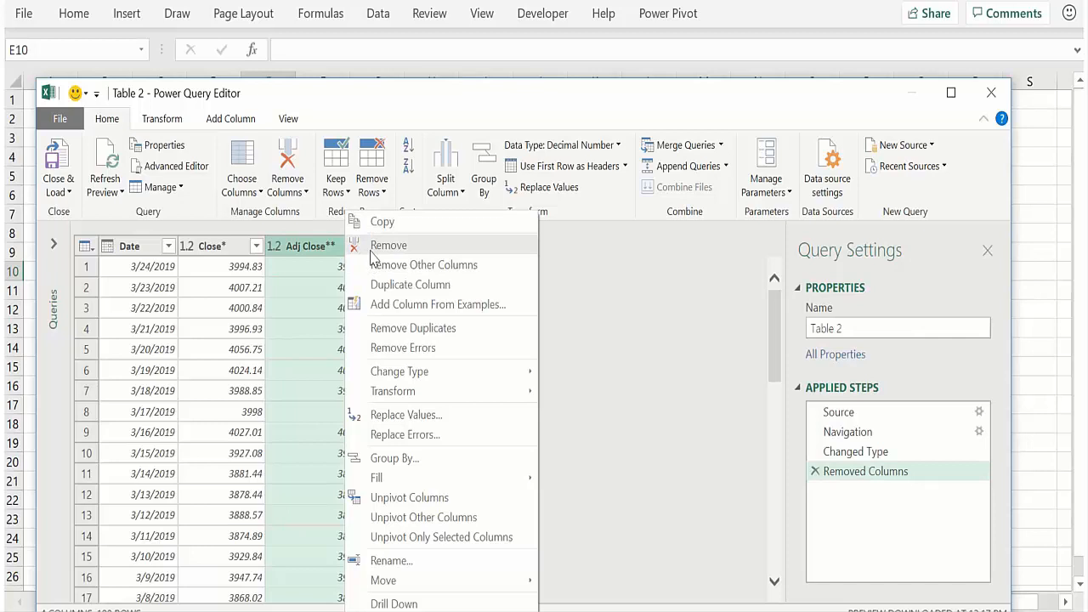
click(374, 246)
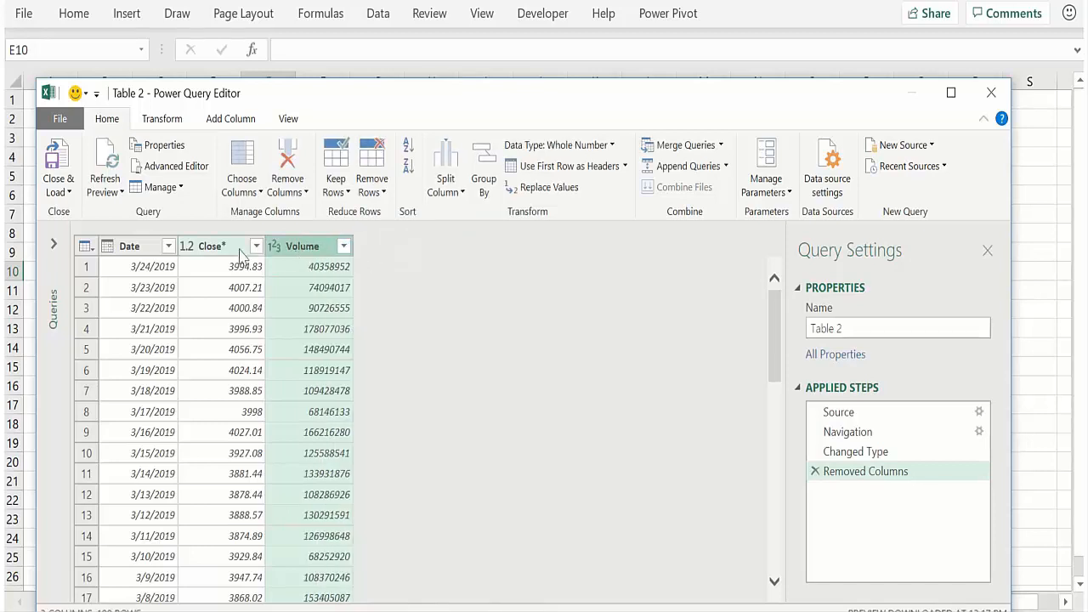
Duplicate the Date column and transform the copy into the Week of Year number
right_click(143, 253)
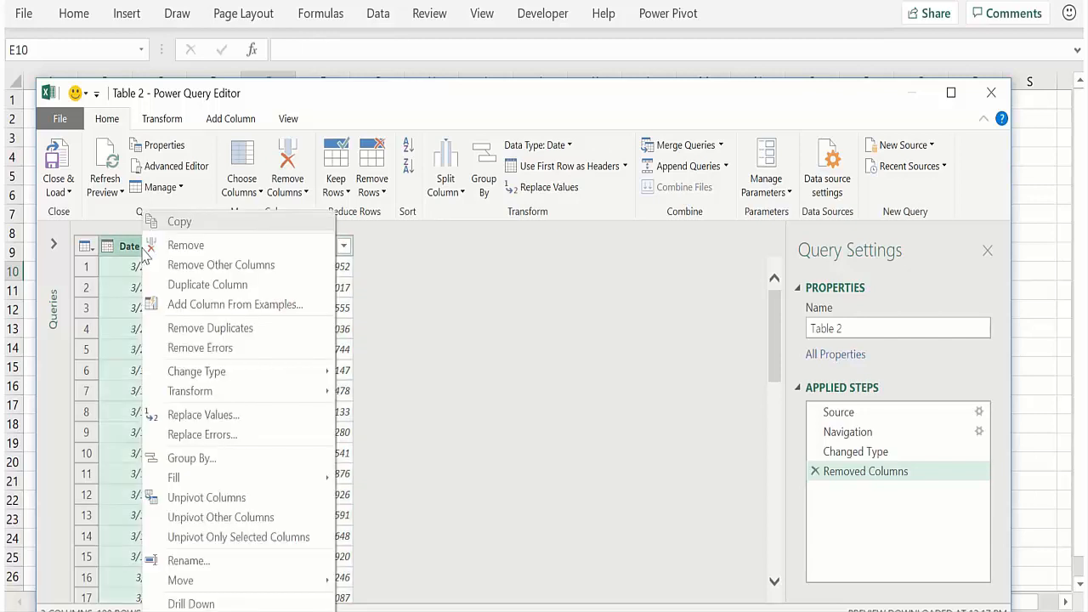
click(207, 284)
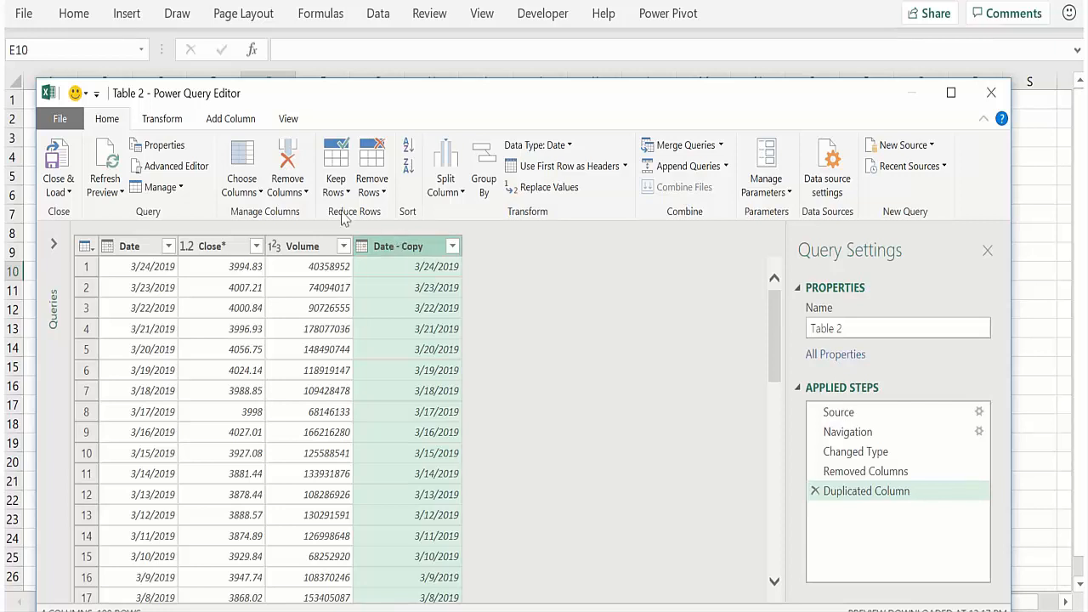
click(163, 119)
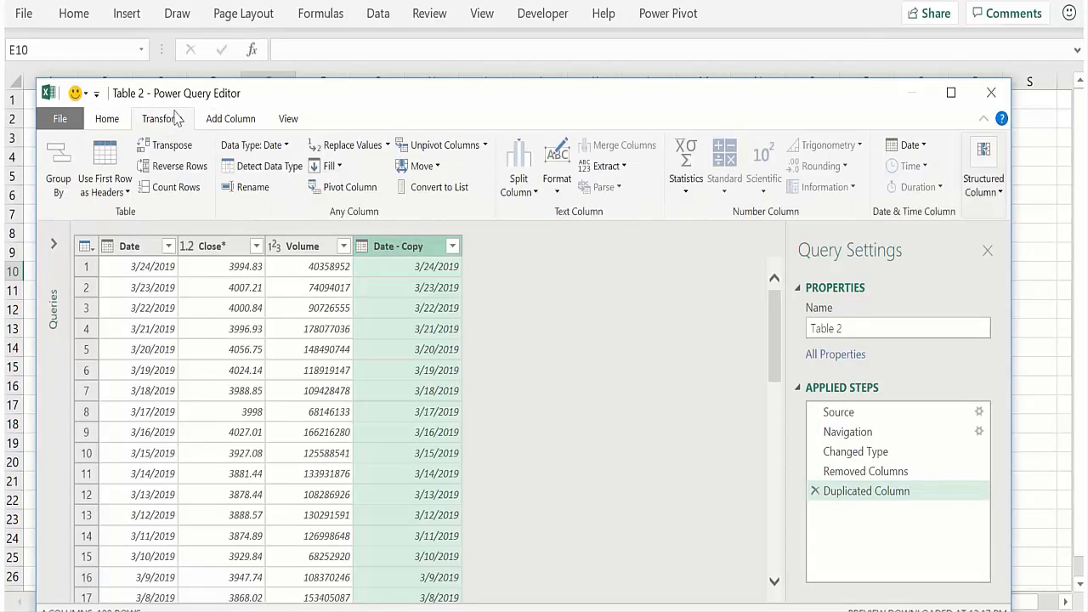
click(924, 153)
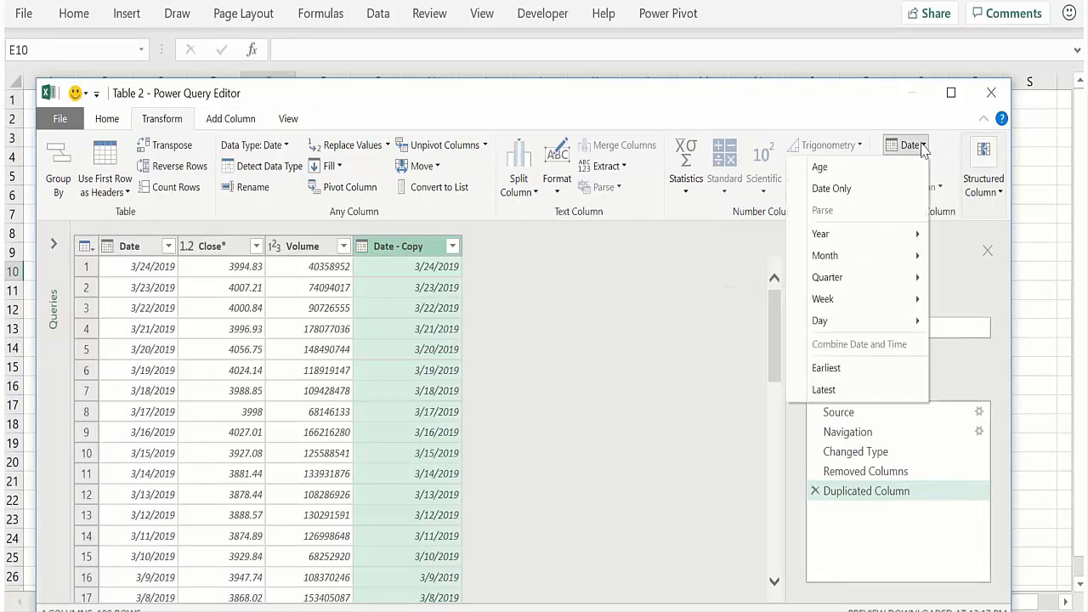
mouse_move(915, 300)
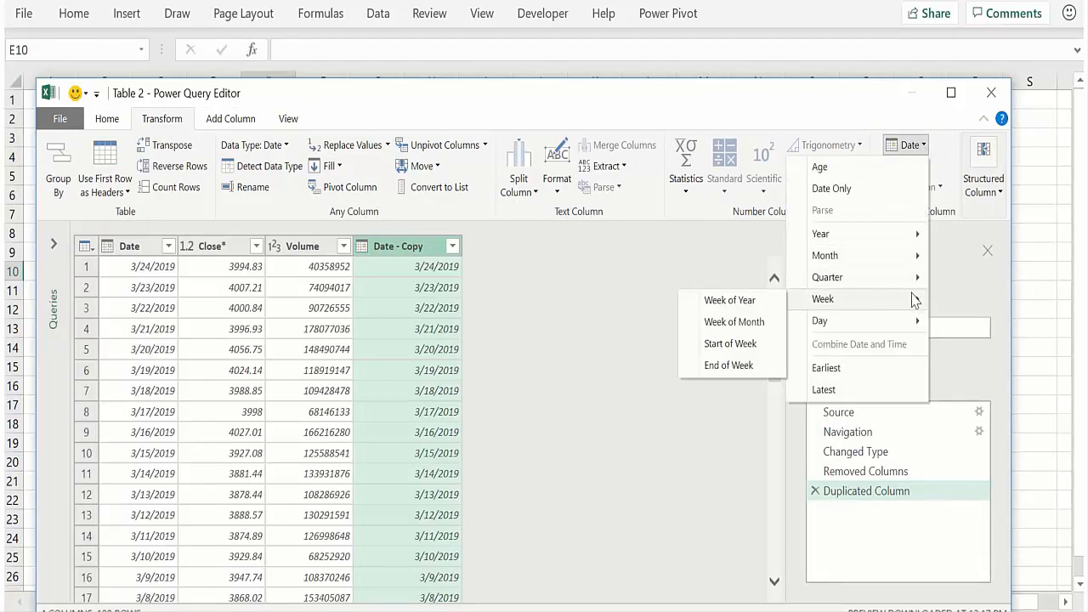
click(727, 303)
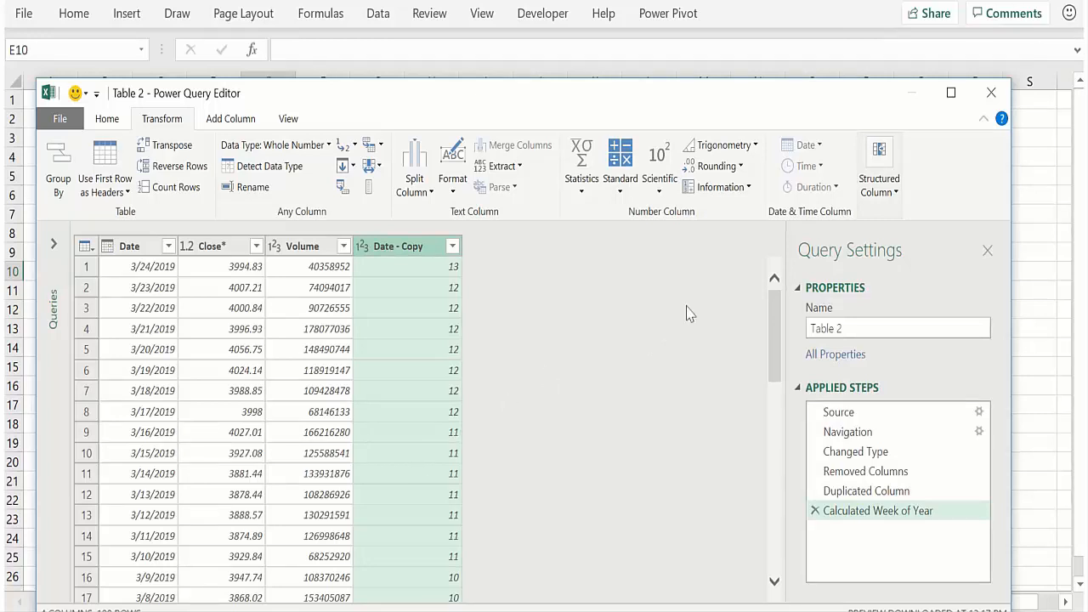
Rename the Date - Copy column as Week of Year
right_click(410, 253)
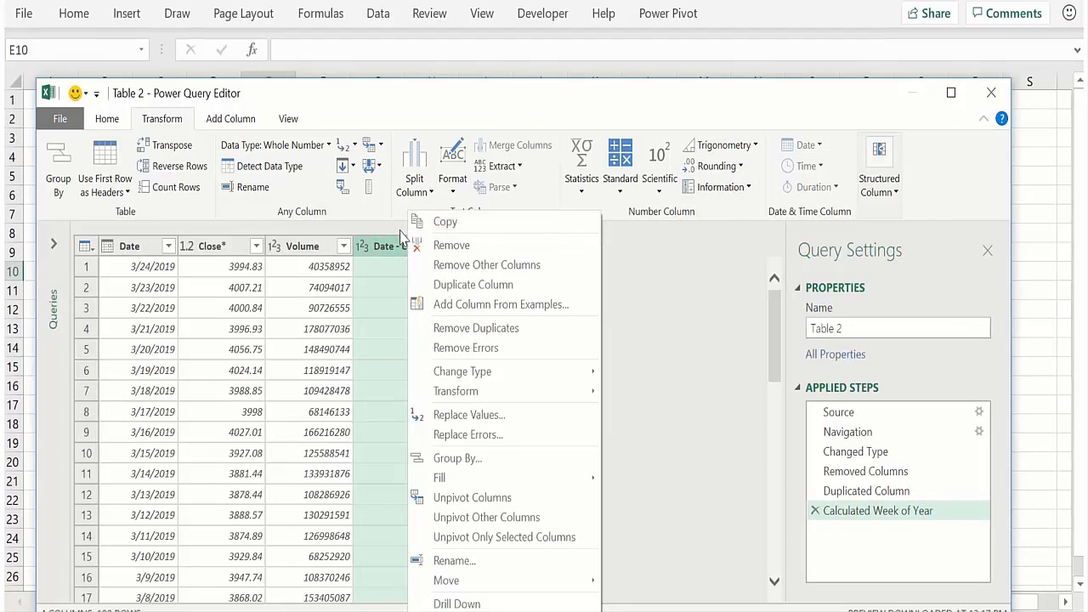
double_click(395, 246)
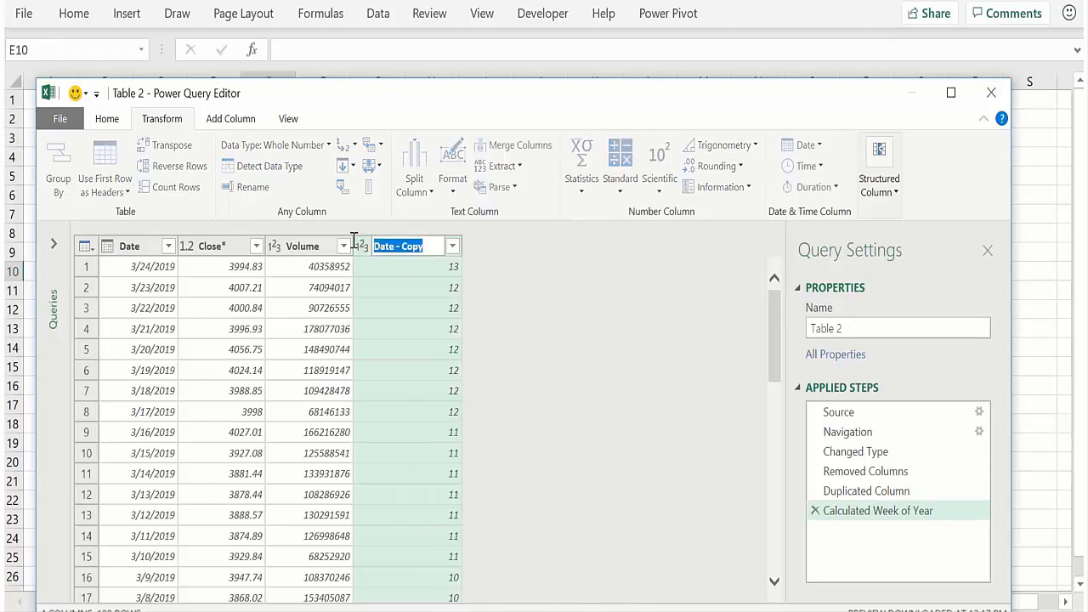
text(Week of Year)
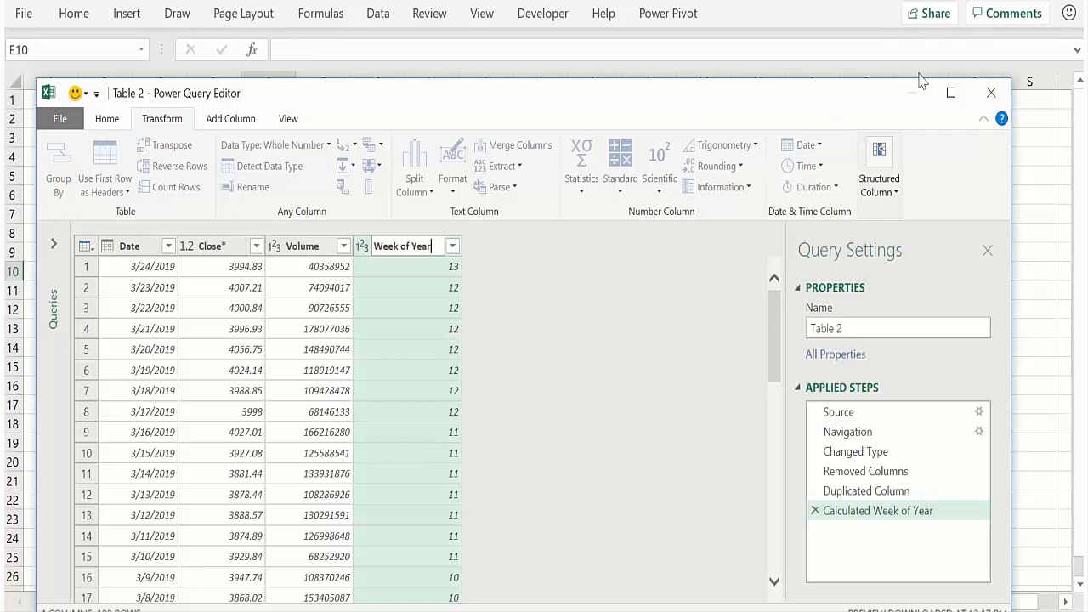
Enlarge the Power Query Editor, then close it and load the Table 2 query into the workbook
click(949, 95)
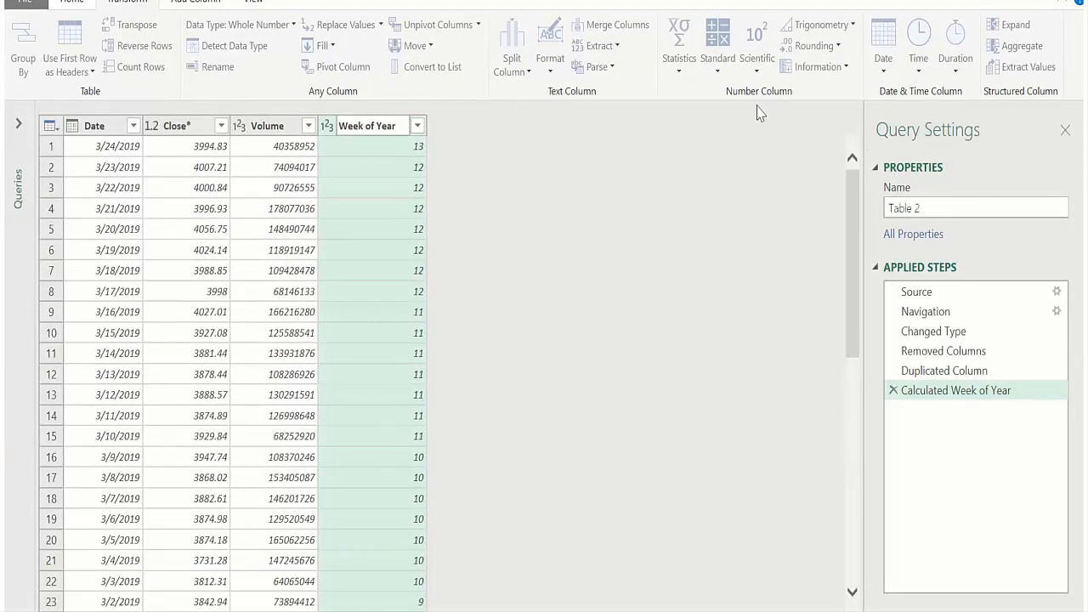
click(23, 3)
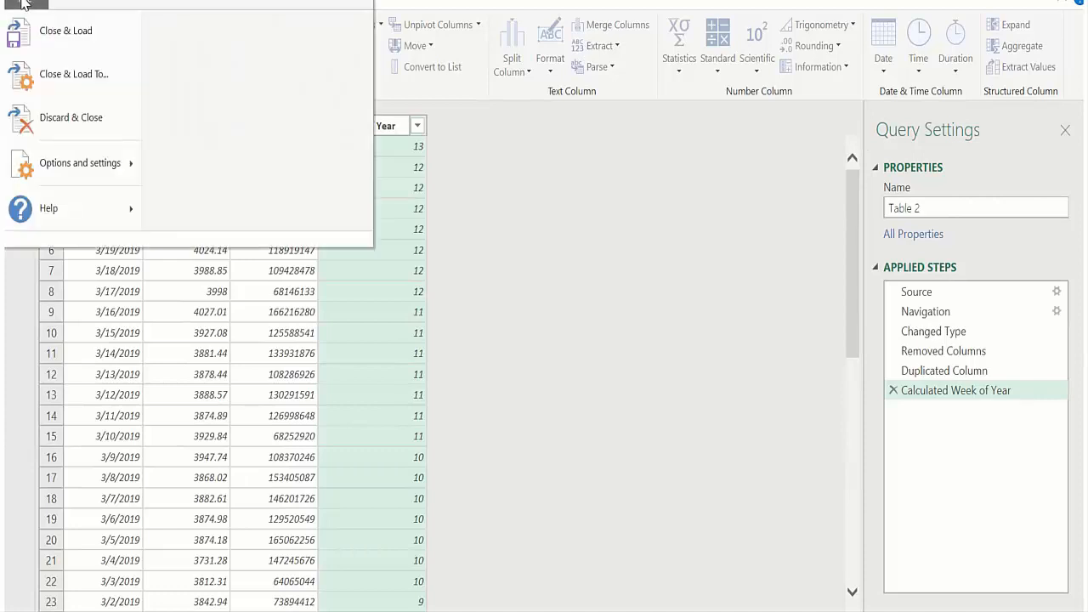
click(46, 34)
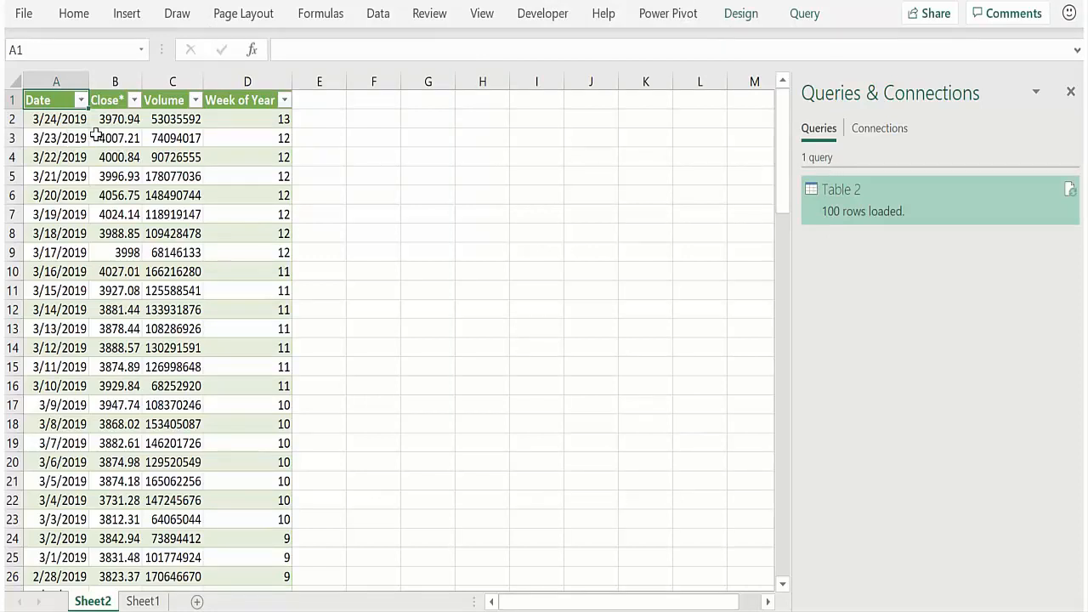
key(BackSpace)
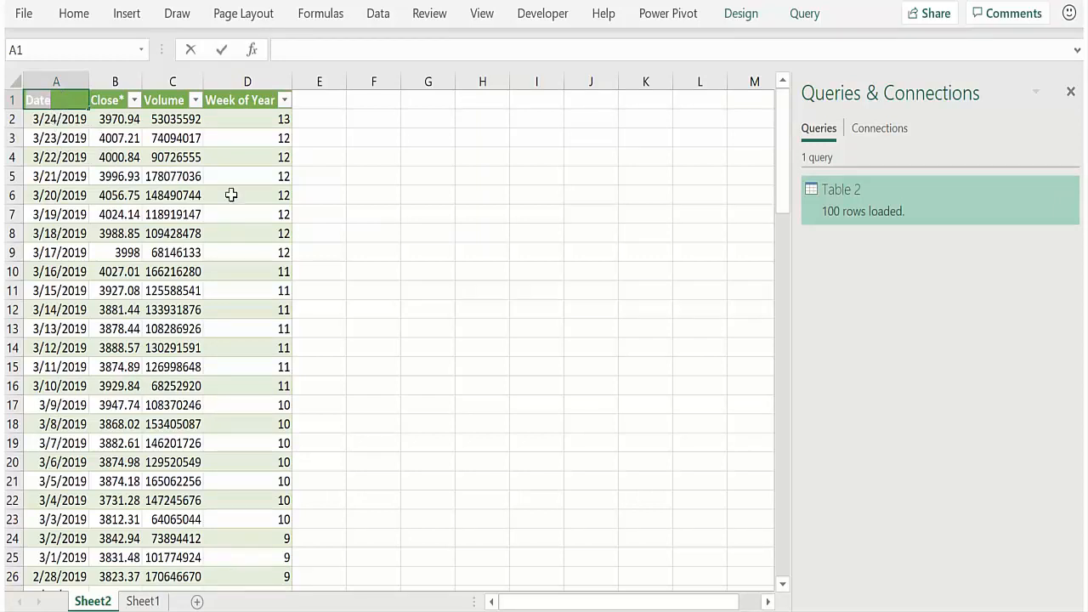
click(339, 214)
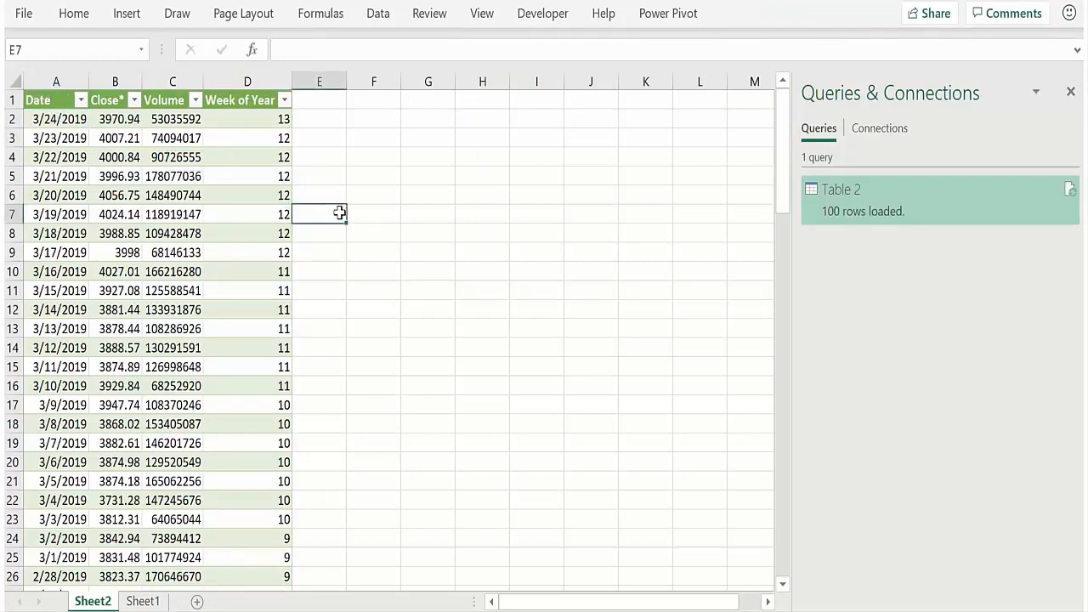
right_click(144, 214)
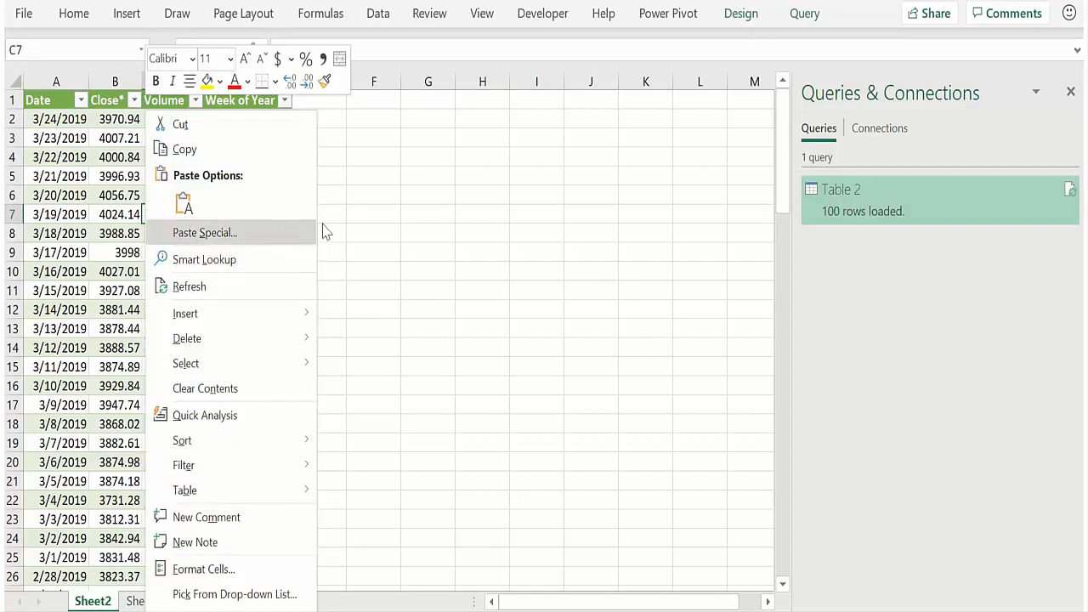
click(407, 216)
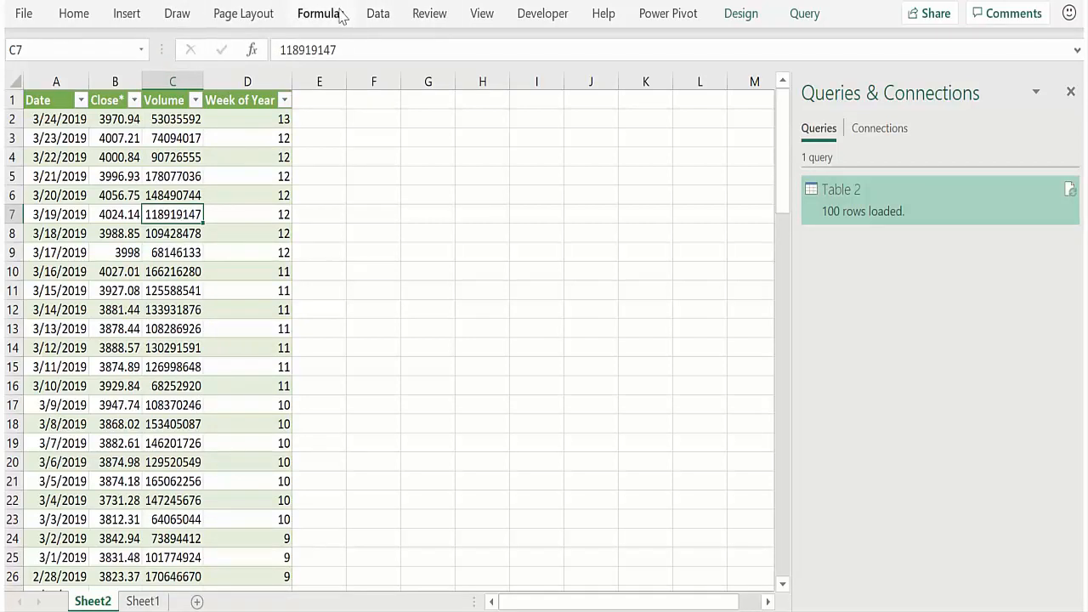
Set the Table 2 query to refresh data when opening the file, and close the Queries & Connections pane
click(379, 18)
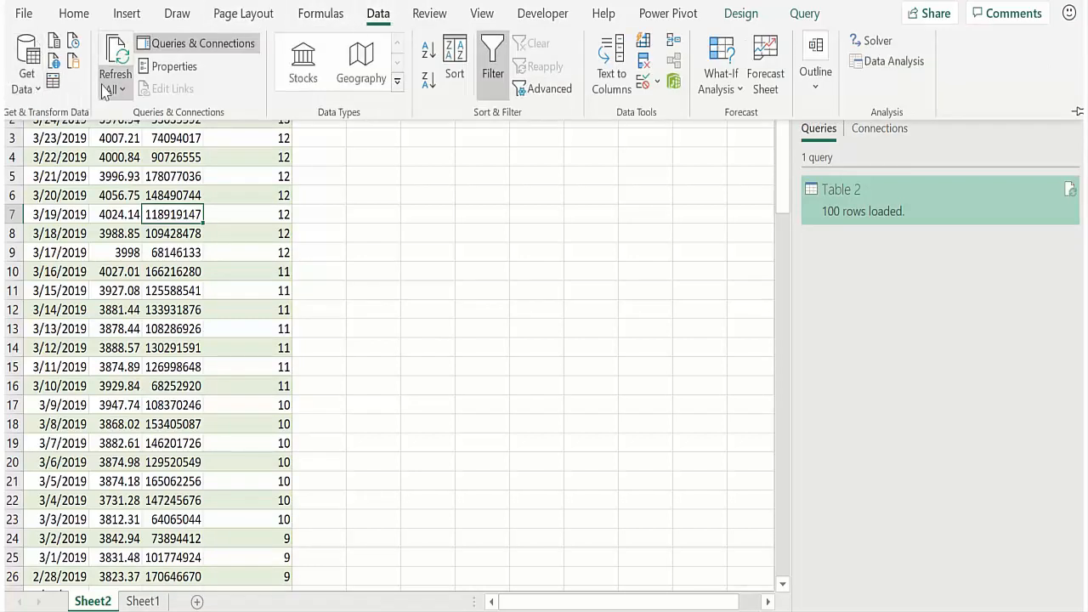
click(119, 89)
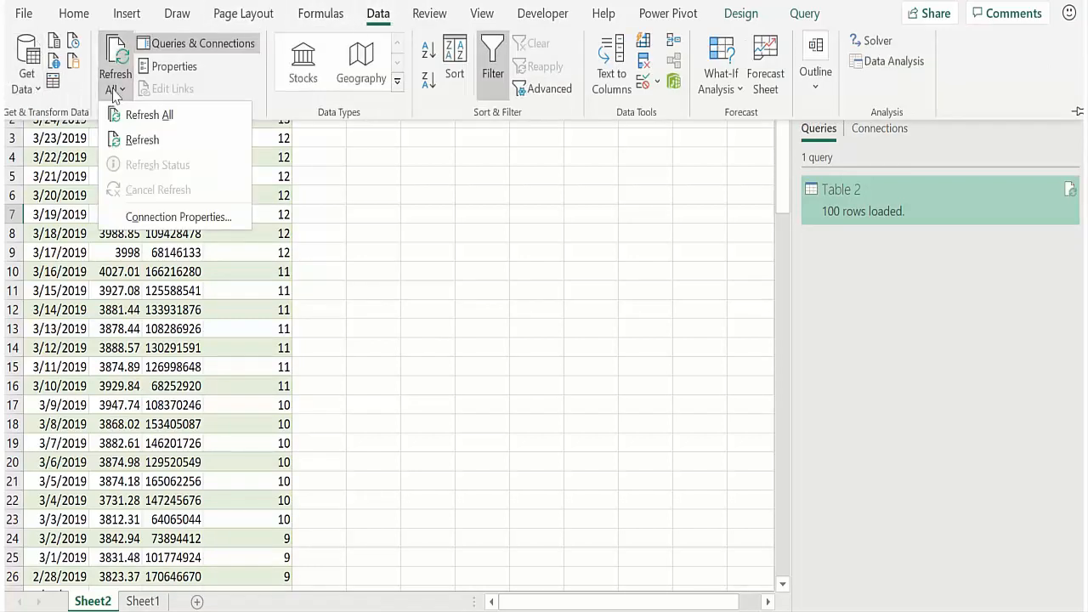
click(161, 218)
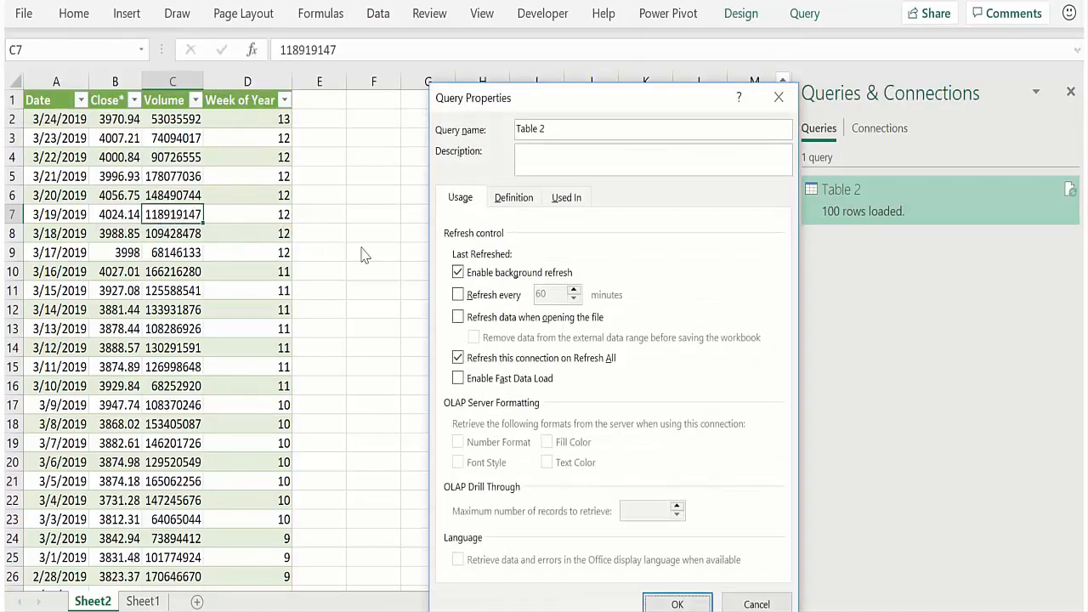
click(458, 320)
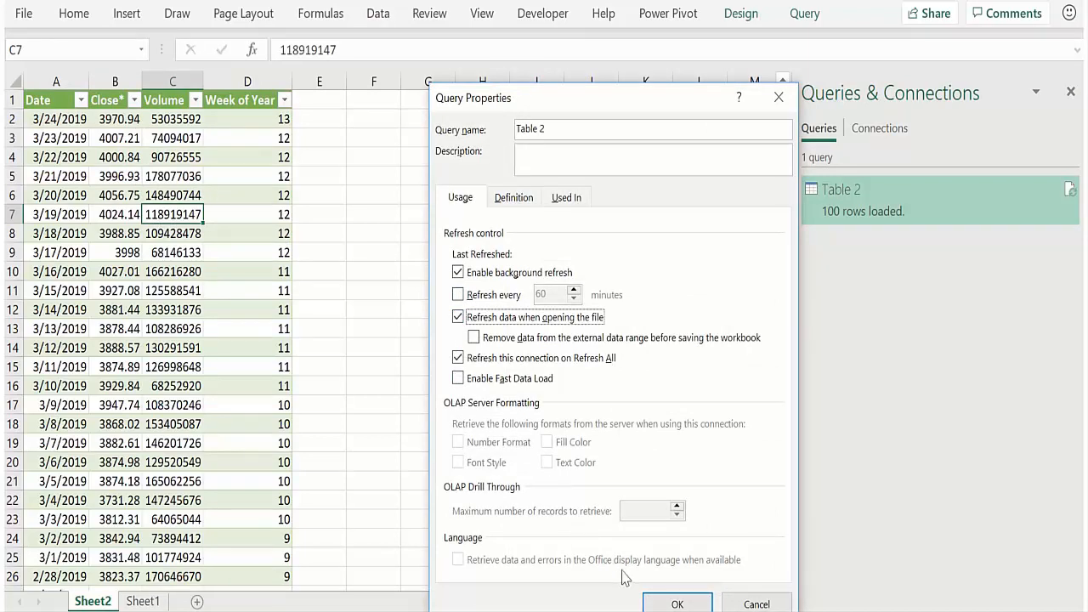
click(664, 604)
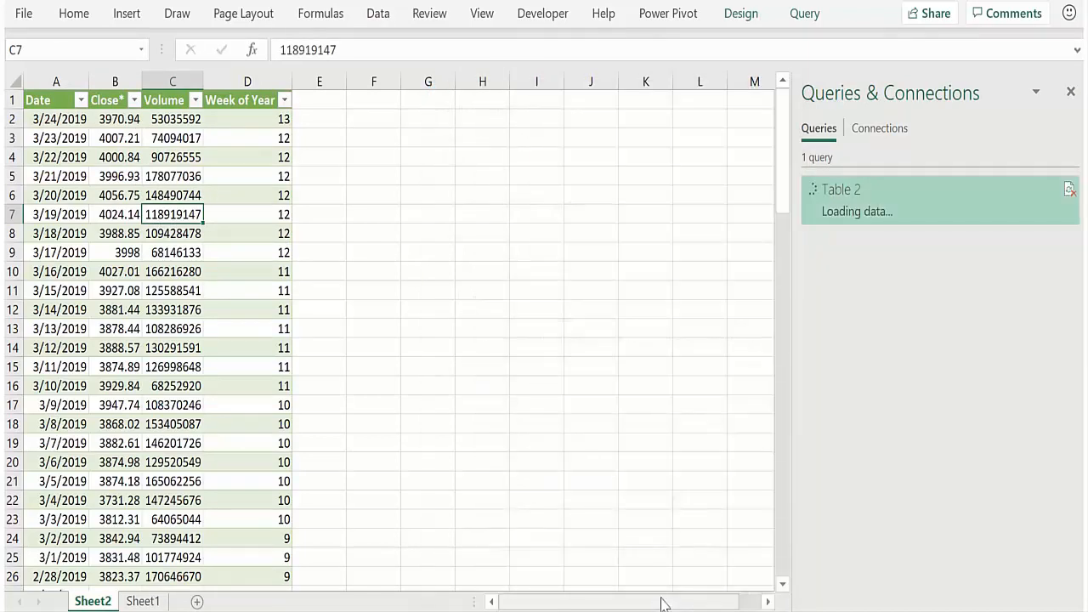
click(1071, 91)
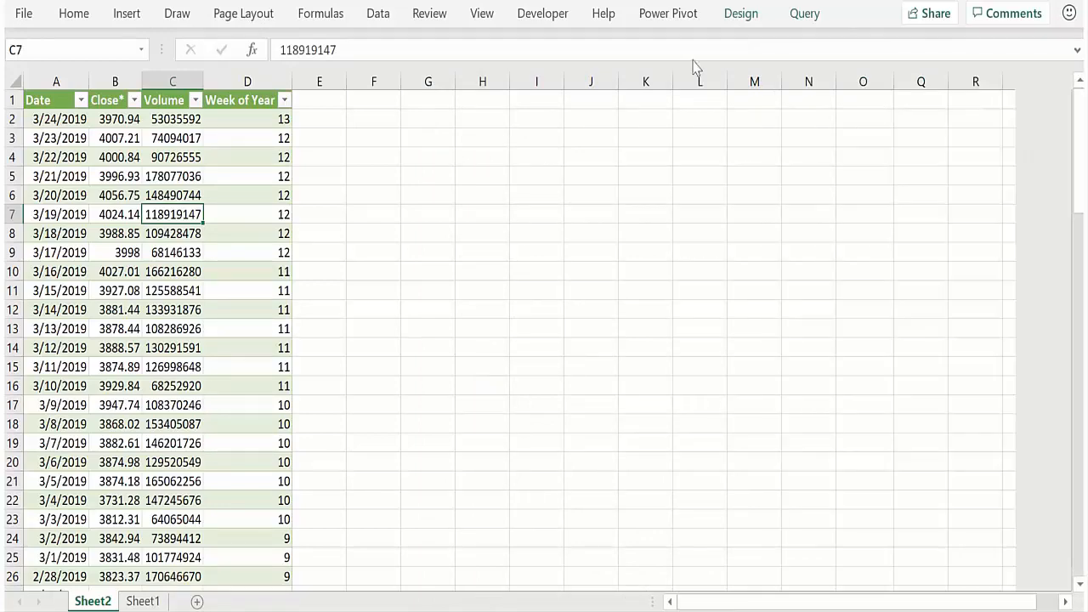
Start saving the workbook as a new file
click(22, 13)
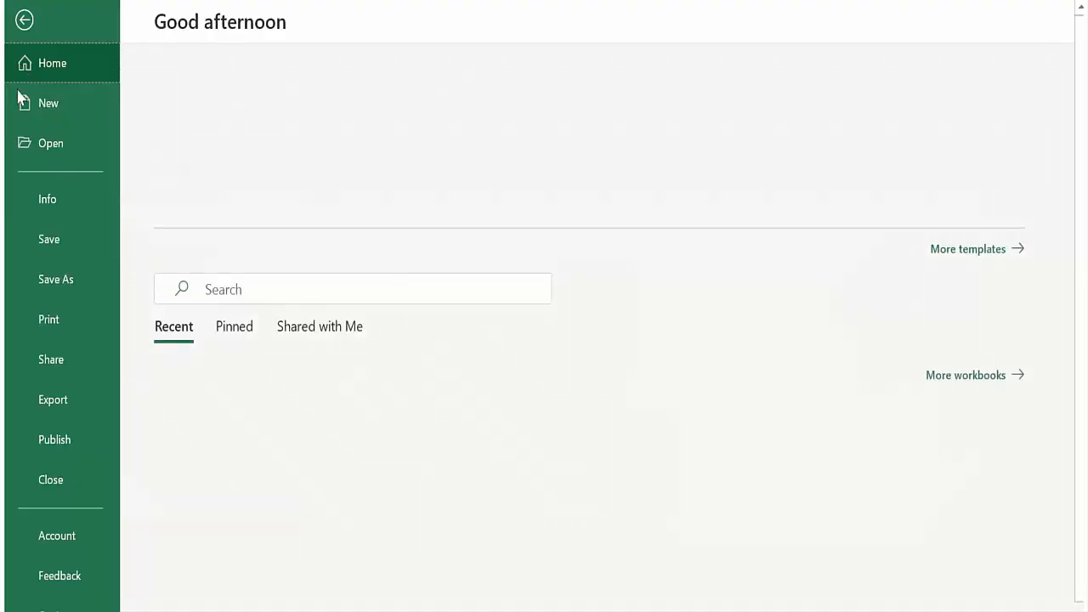
click(56, 278)
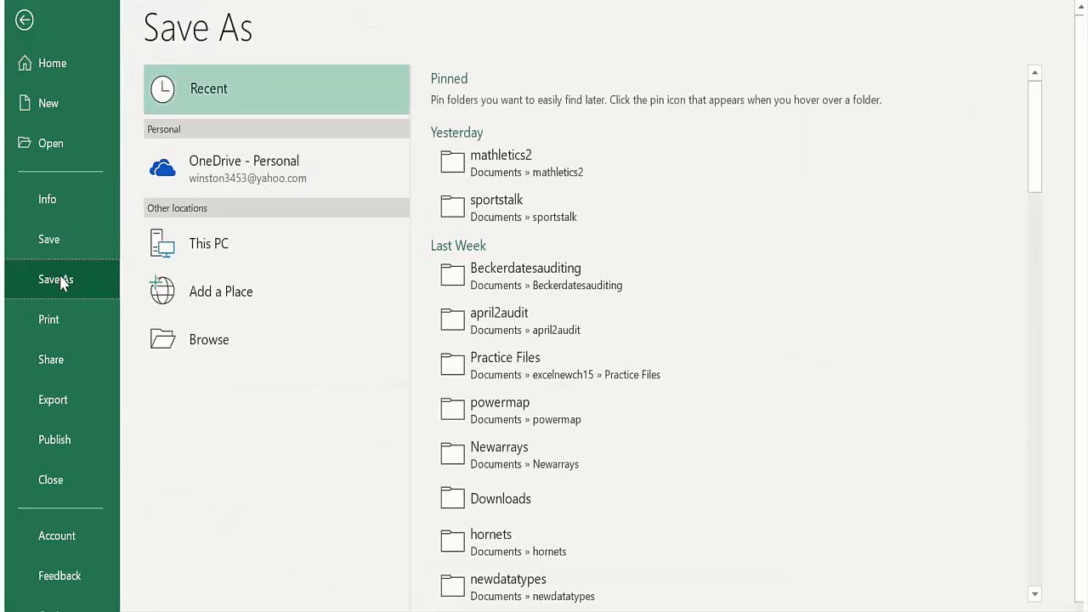